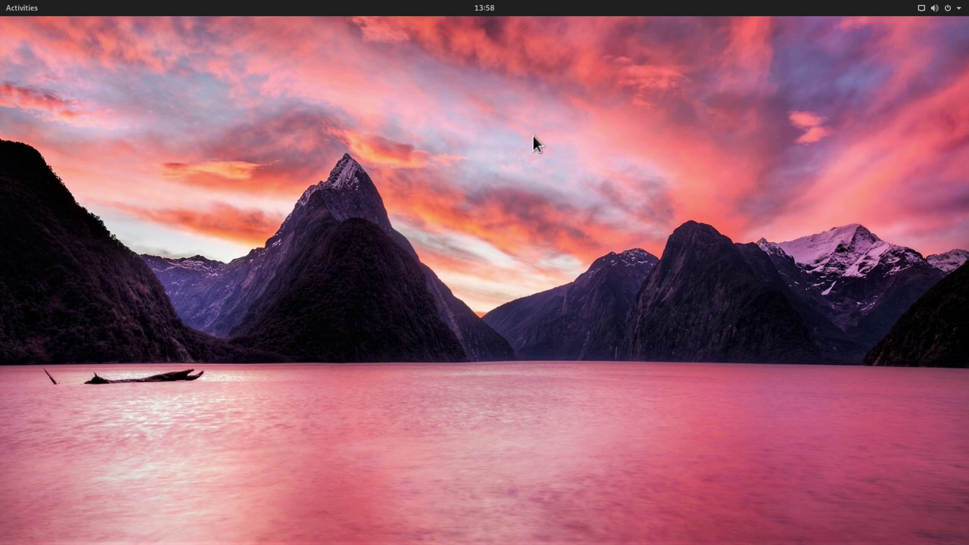
Open Chromium and search the web for "gnome extensions"
{"action": "left_click", "coordinate": [21, 7]}
{"action": "left_click", "coordinate": [20, 9]}
{"action": "left_click", "coordinate": [22, 168]}
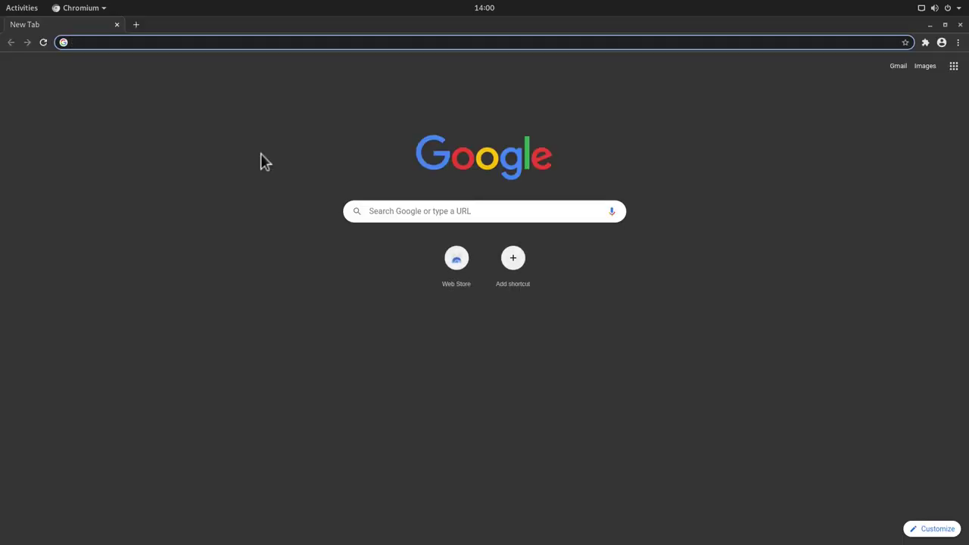
{"action": "type", "text": "gnome extens"}
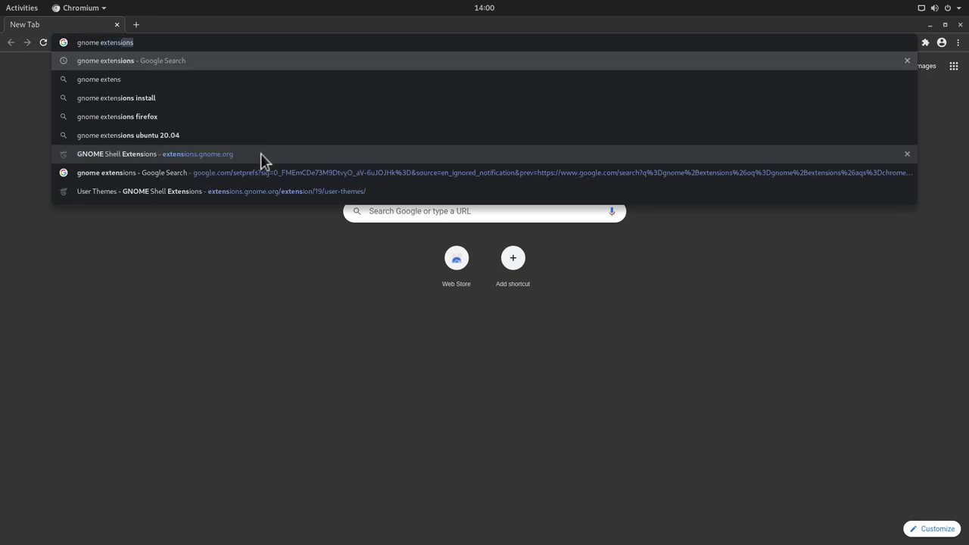
{"action": "type", "text": "ions"}
{"action": "key", "text": "Return"}
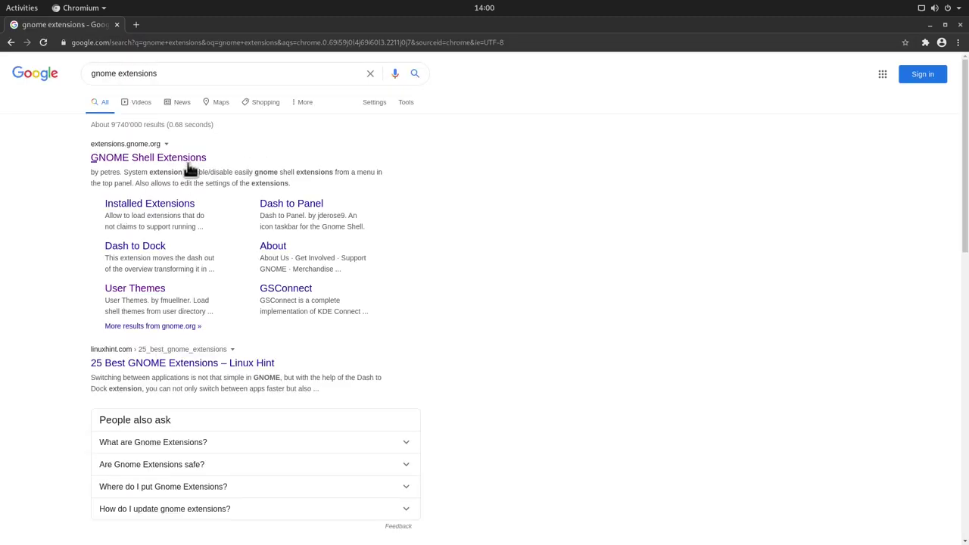
View the User Themes extension page on the GNOME Shell Extensions site, and close the browser
{"action": "left_click", "coordinate": [186, 159]}
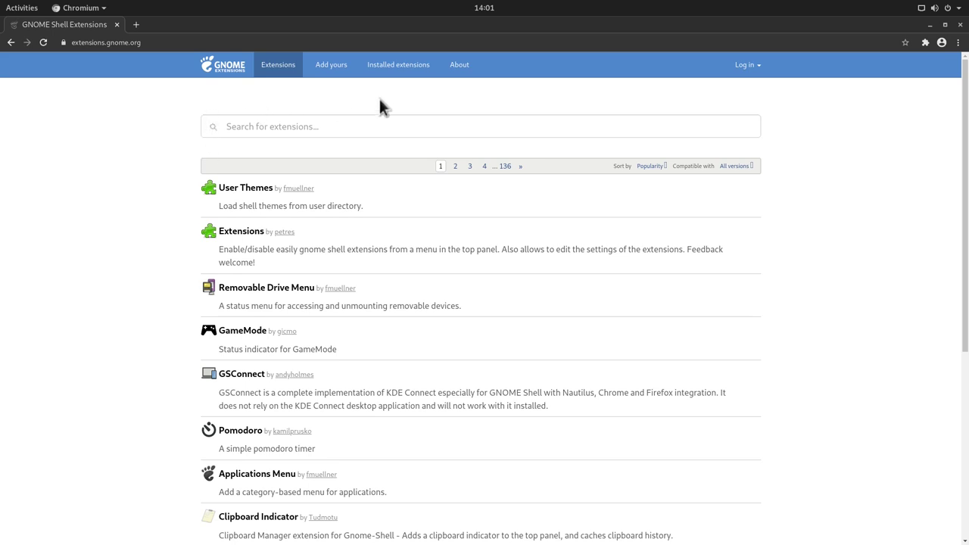
{"action": "left_click", "coordinate": [235, 190]}
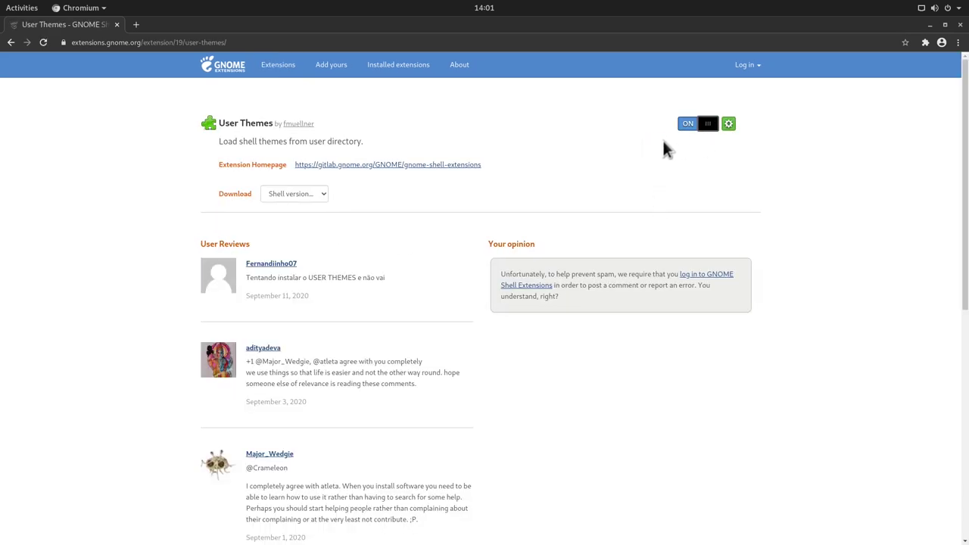
{"action": "left_click", "coordinate": [960, 24]}
Open Tweaks, select Materia-dark as the Shell theme in the appearance settings, and close Tweaks
{"action": "left_click", "coordinate": [22, 9]}
{"action": "type", "text": "twe"}
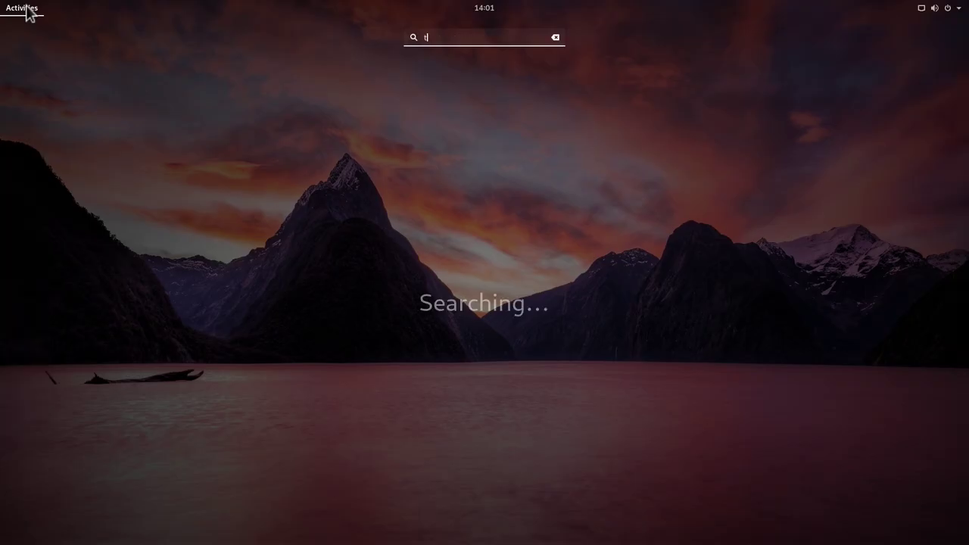
{"action": "left_click", "coordinate": [458, 86]}
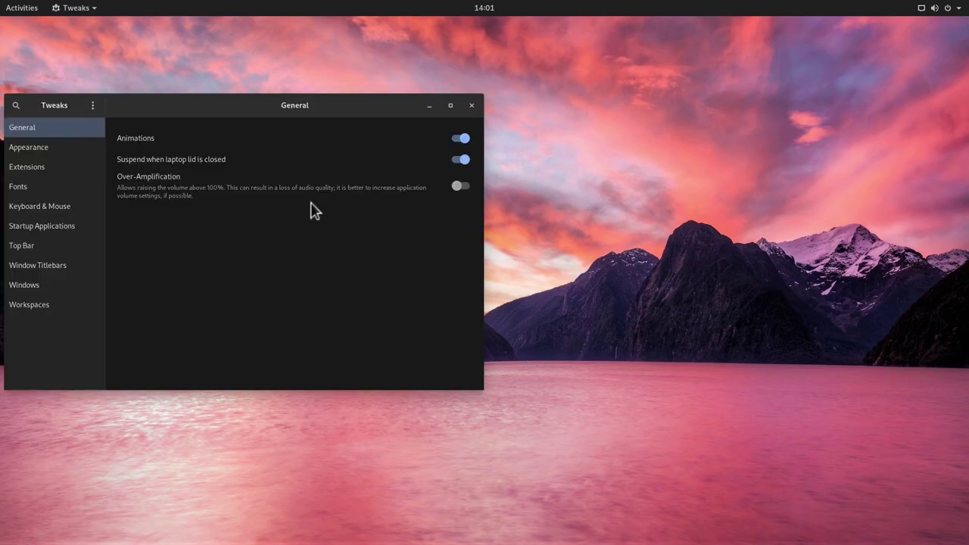
{"action": "left_click", "coordinate": [50, 154]}
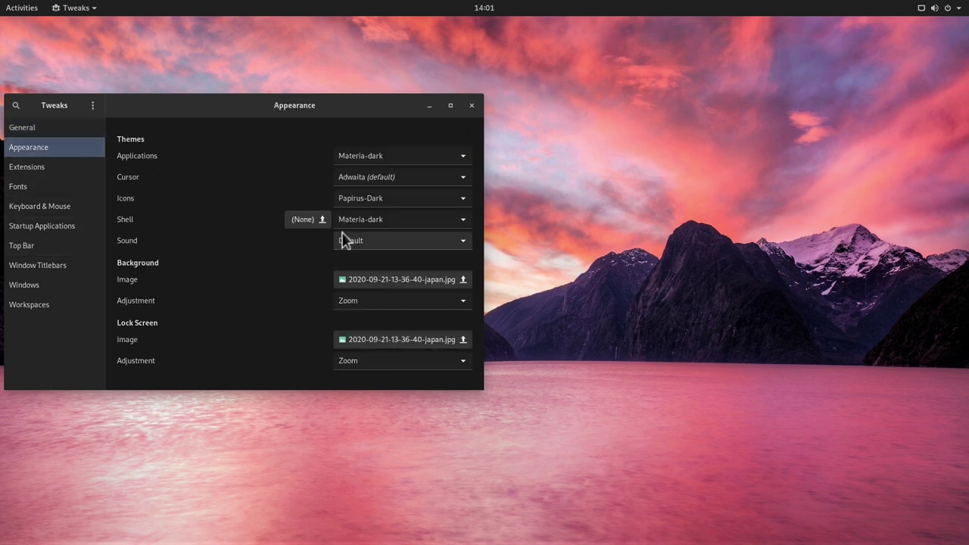
{"action": "left_click", "coordinate": [420, 225]}
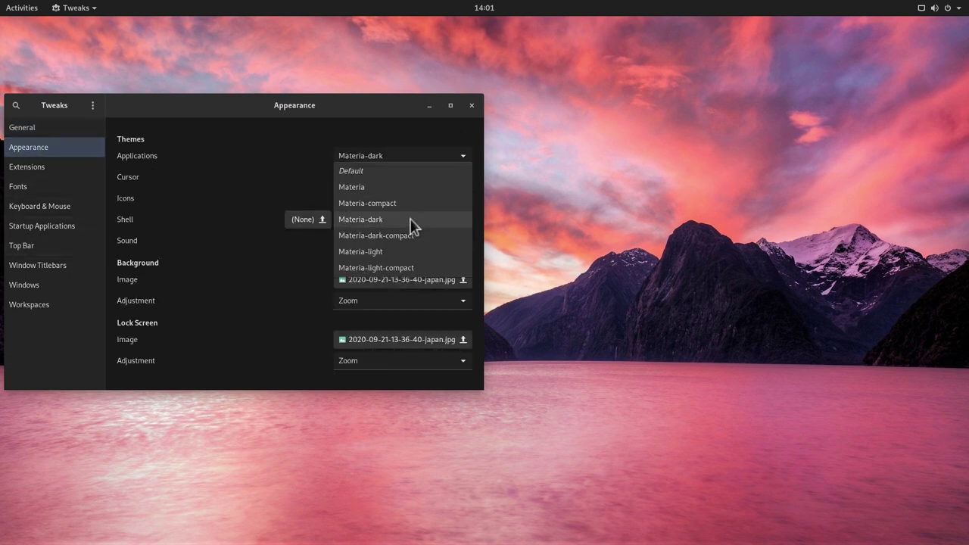
{"action": "left_click", "coordinate": [409, 221]}
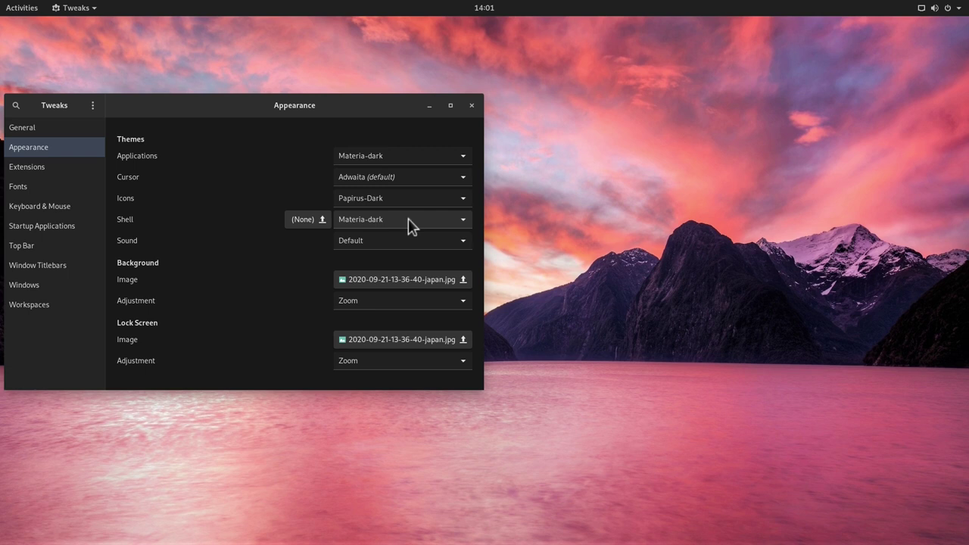
{"action": "left_click", "coordinate": [470, 105]}
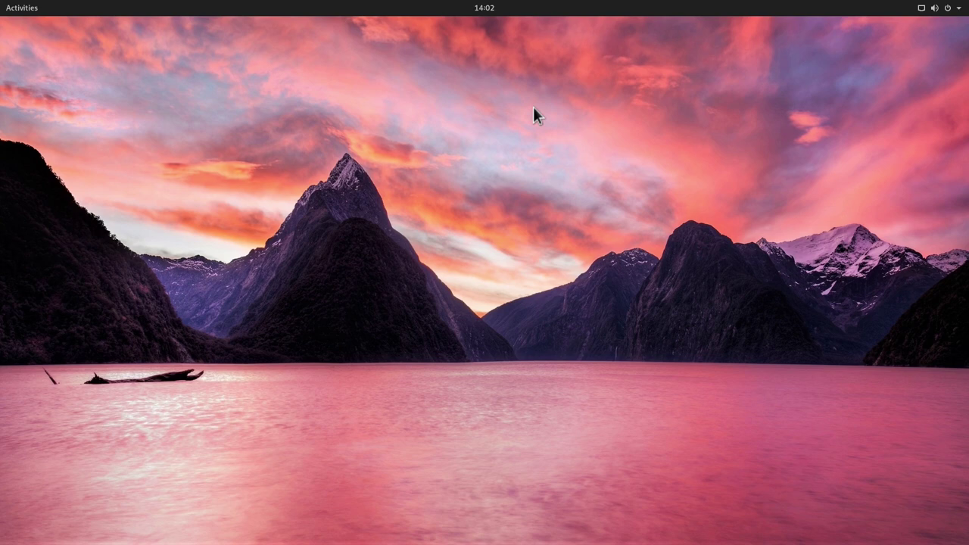
Open a Terminal window and enlarge its text by four zoom levels
{"action": "left_click", "coordinate": [31, 10]}
{"action": "type", "text": "ter"}
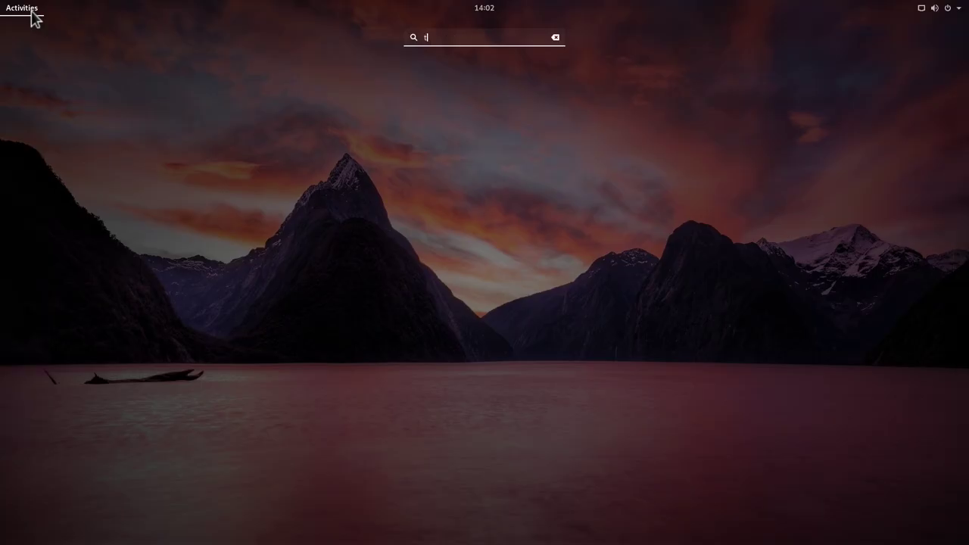
{"action": "left_click", "coordinate": [488, 94]}
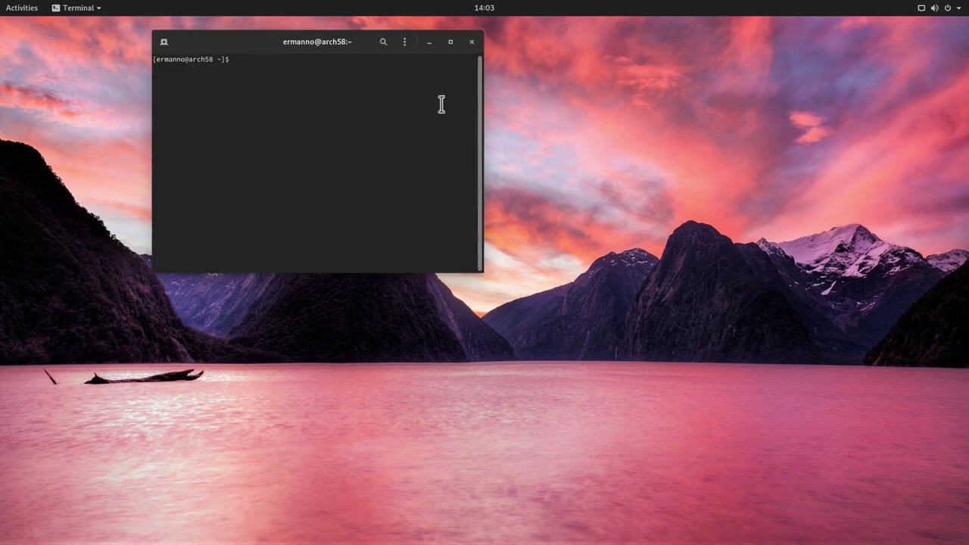
{"action": "key", "text": "ctrl+plus"}
{"action": "key", "text": "ctrl+plus"}
{"action": "key", "text": "ctrl+plus"}
{"action": "key", "text": "ctrl+plus"}
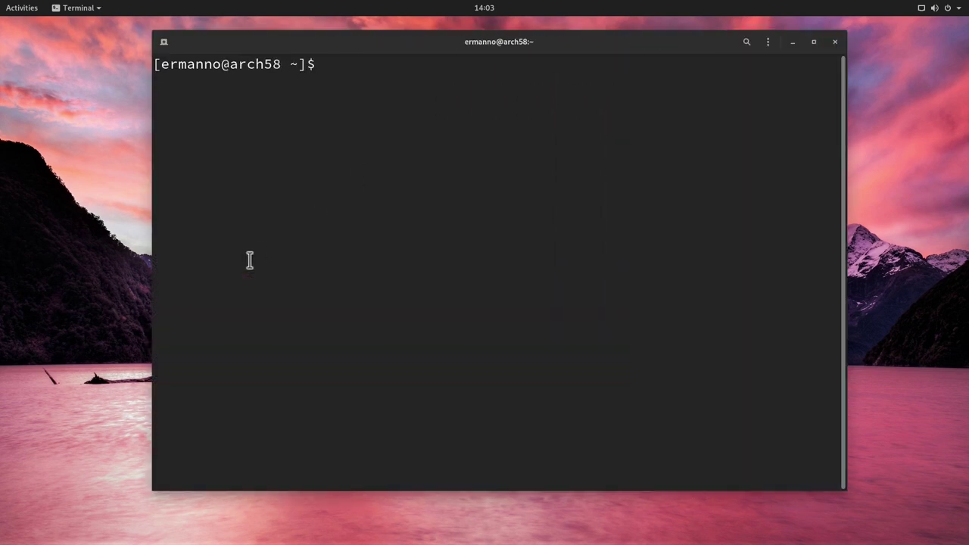
Start installing the Pop Shell extension from the AUR with the command yay -S gnome-shell-extension-pop-shell-git
{"action": "type", "text": "yay -S gnome"}
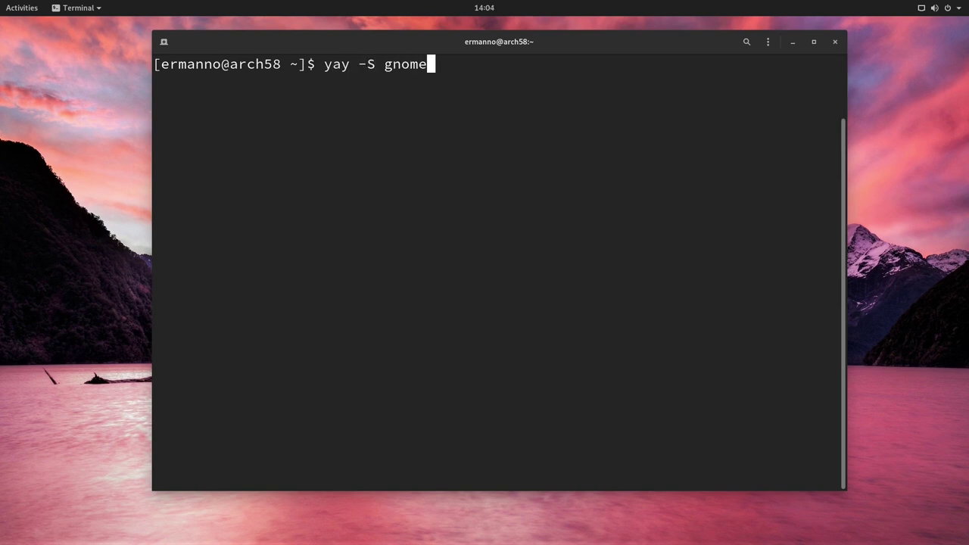
{"action": "type", "text": "-shell-"}
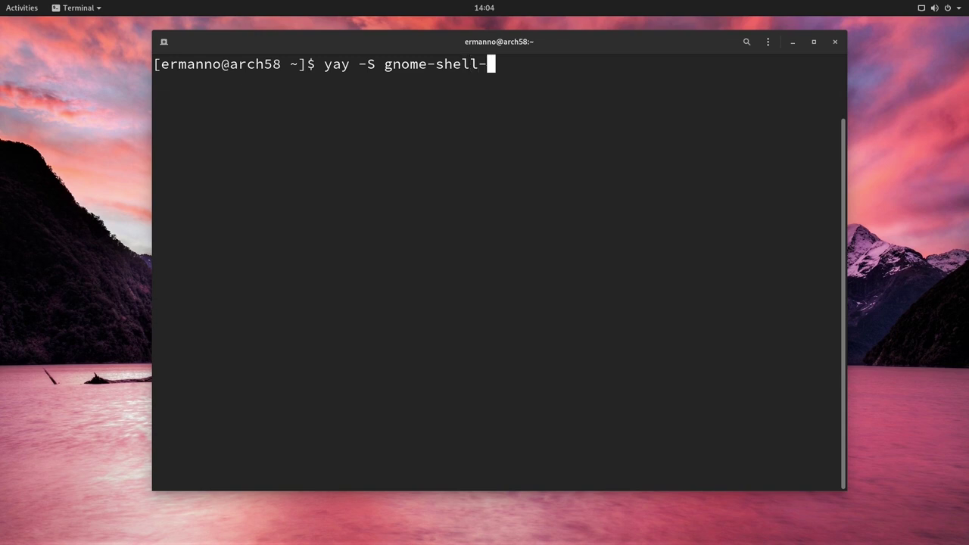
{"action": "type", "text": "extension"}
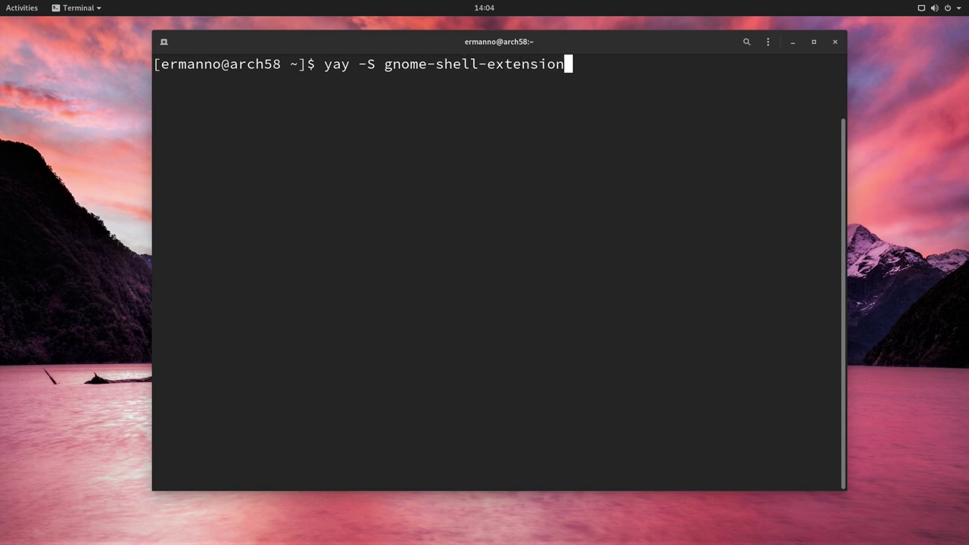
{"action": "type", "text": "-pop-s"}
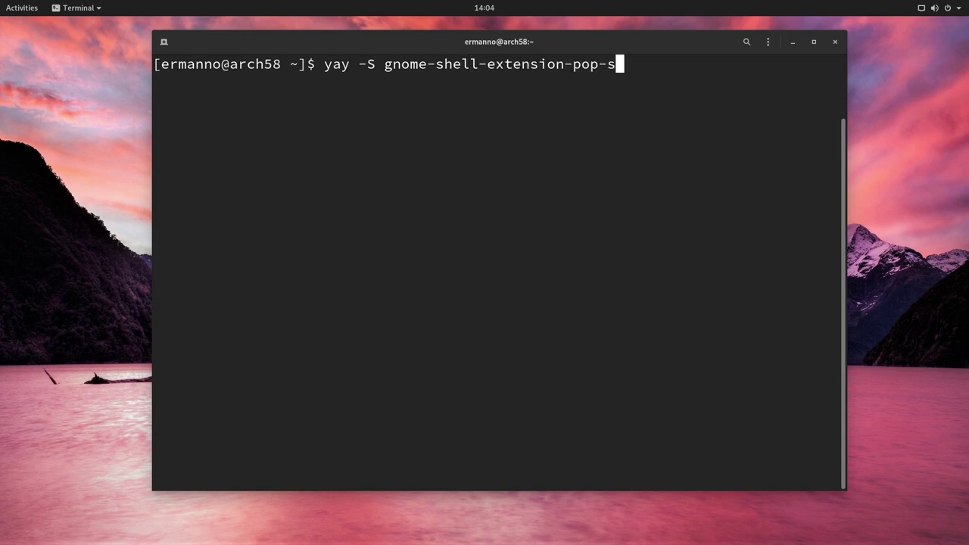
{"action": "type", "text": "hell-git"}
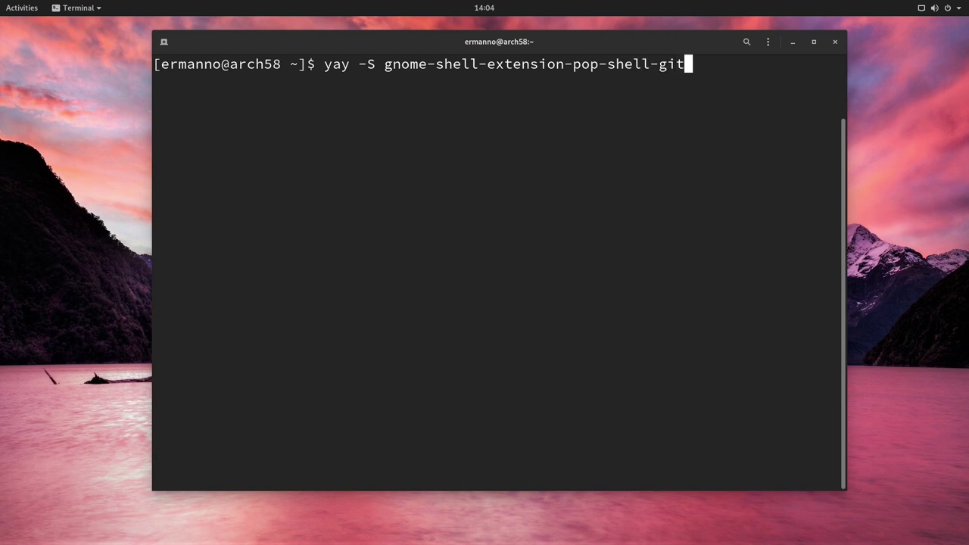
{"action": "key", "text": "Return"}
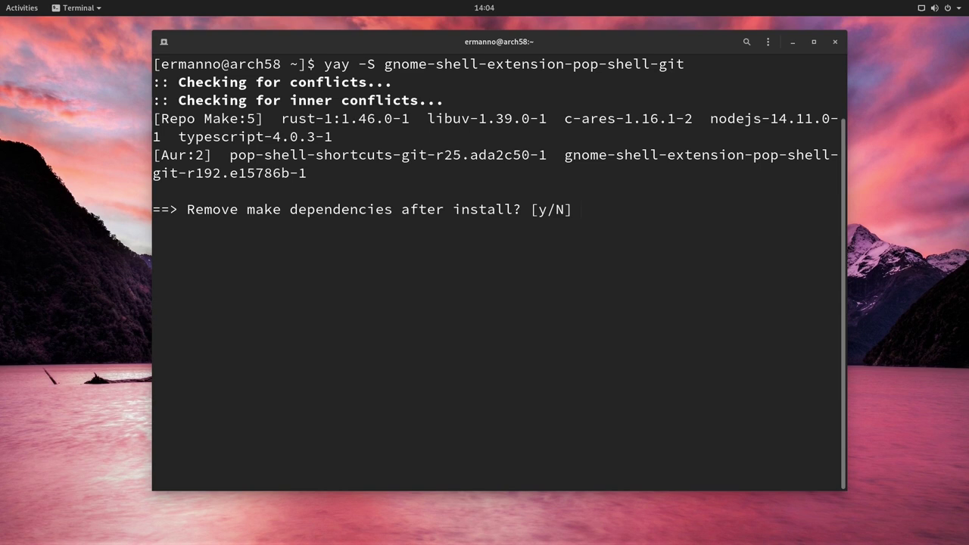
Keep the make dependencies, answer N to showing diffs, enter the sudo password and proceed with the package installation
{"action": "key", "text": "Return"}
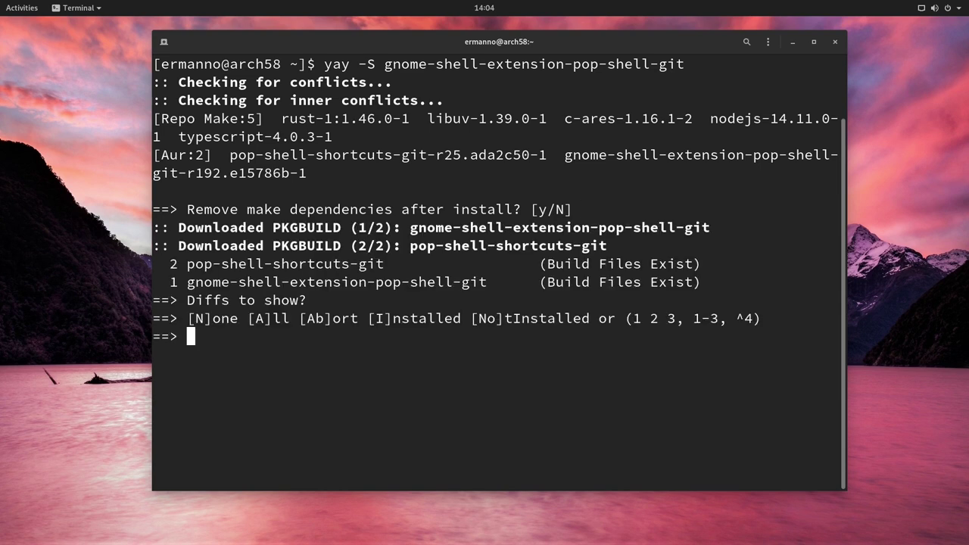
{"action": "type", "text": "N"}
{"action": "key", "text": "Return"}
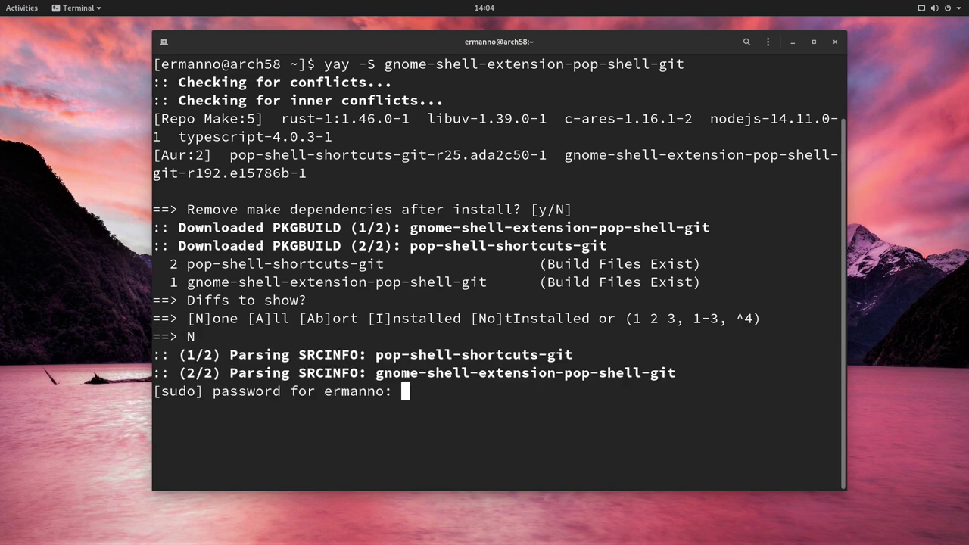
{"action": "key", "text": "Return"}
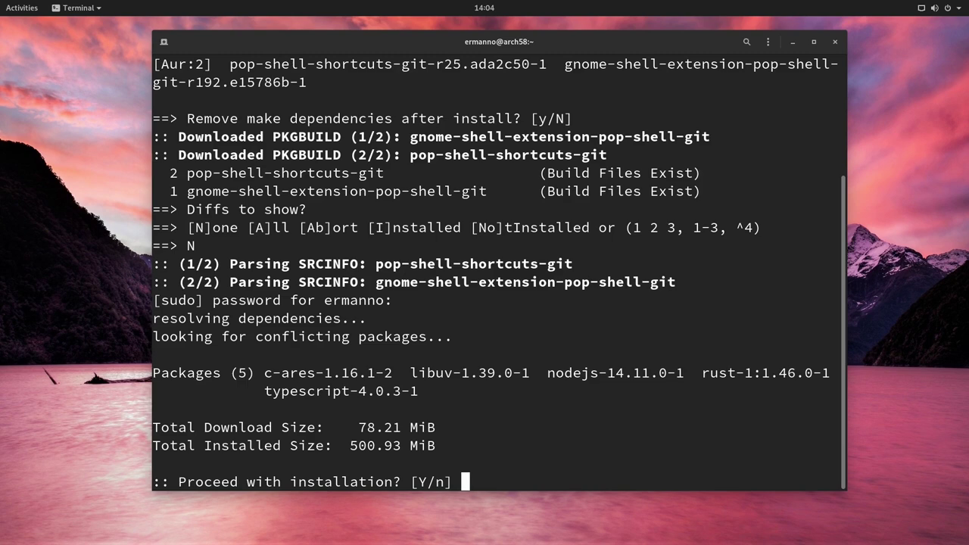
{"action": "key", "text": "Return"}
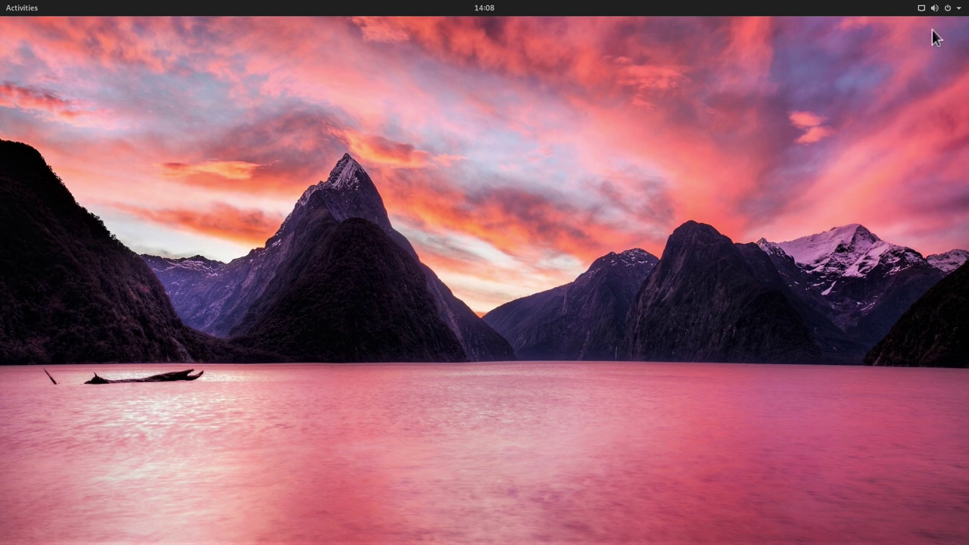
Log out of the current desktop session
{"action": "left_click", "coordinate": [956, 7]}
{"action": "left_click", "coordinate": [876, 125]}
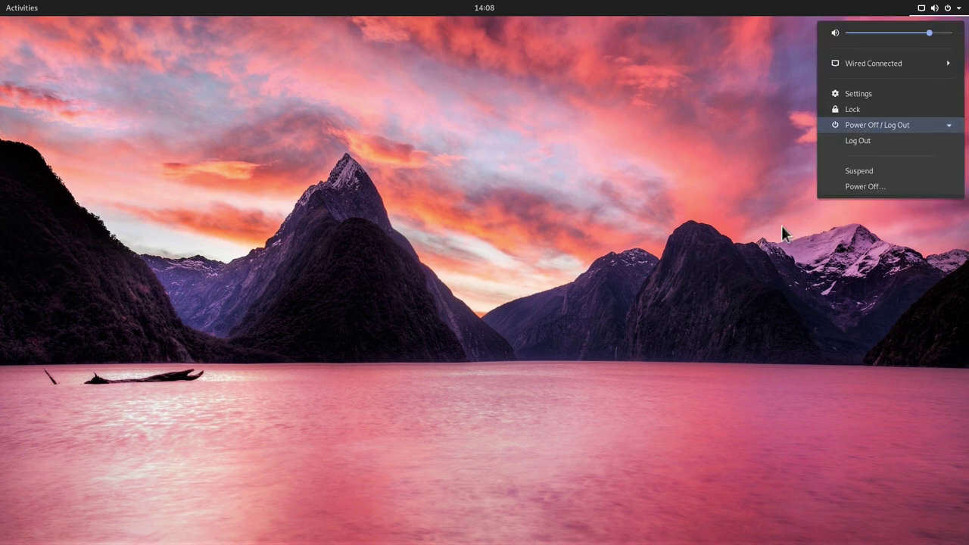
{"action": "left_click", "coordinate": [843, 145]}
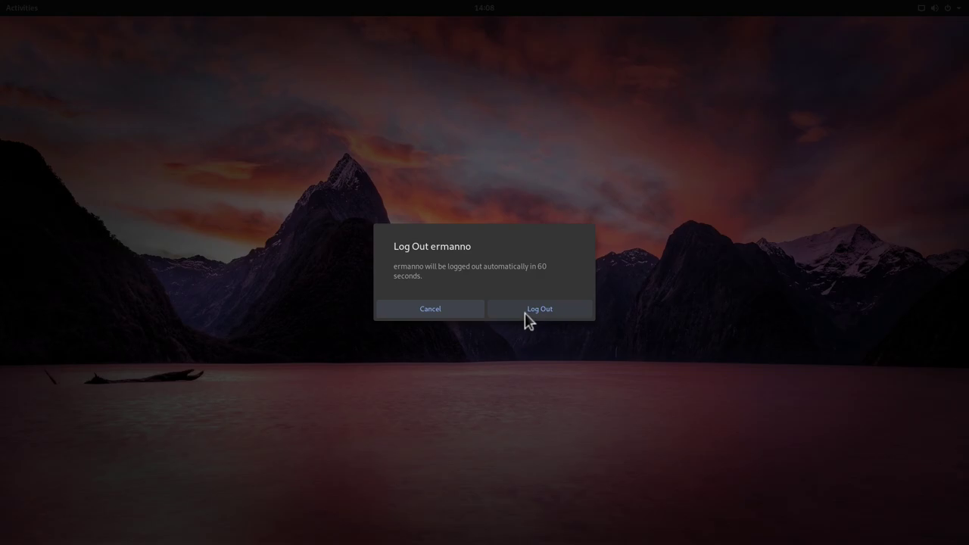
{"action": "left_click", "coordinate": [526, 314]}
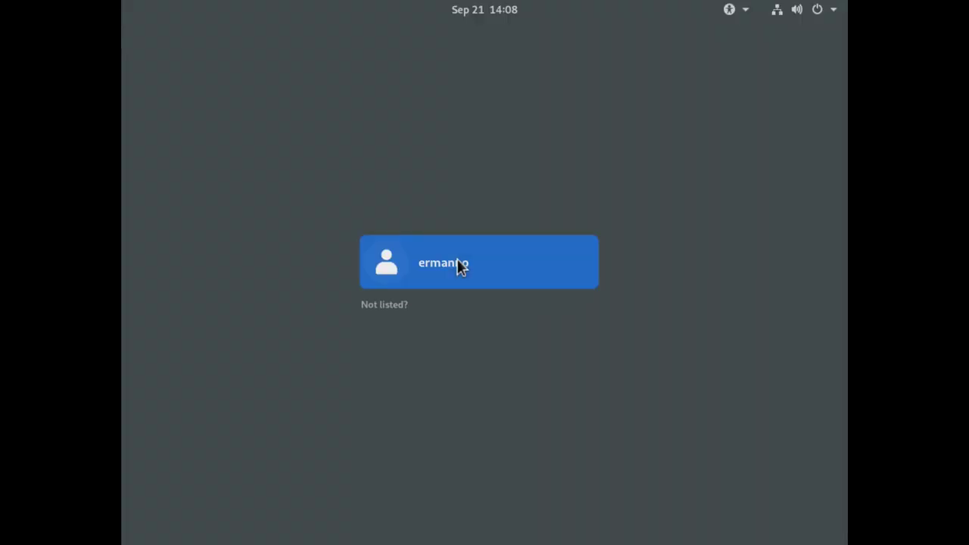
Log back in to the listed user account by entering the account password
{"action": "left_click", "coordinate": [459, 267]}
{"action": "type", "text": "••••••••"}
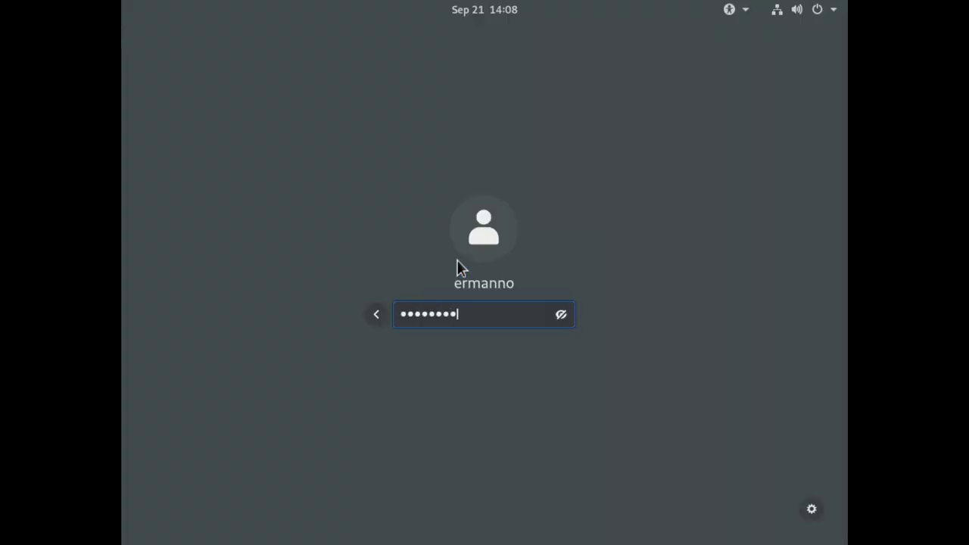
{"action": "type", "text": "•"}
{"action": "key", "text": "Return"}
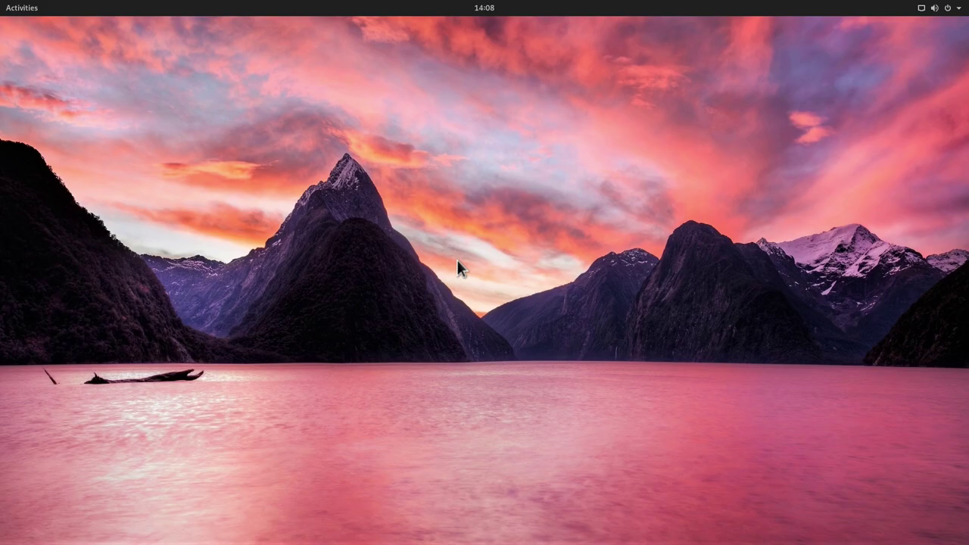
In the Extensions app, enable the Pop Shell extension and open its settings
{"action": "left_click", "coordinate": [26, 13]}
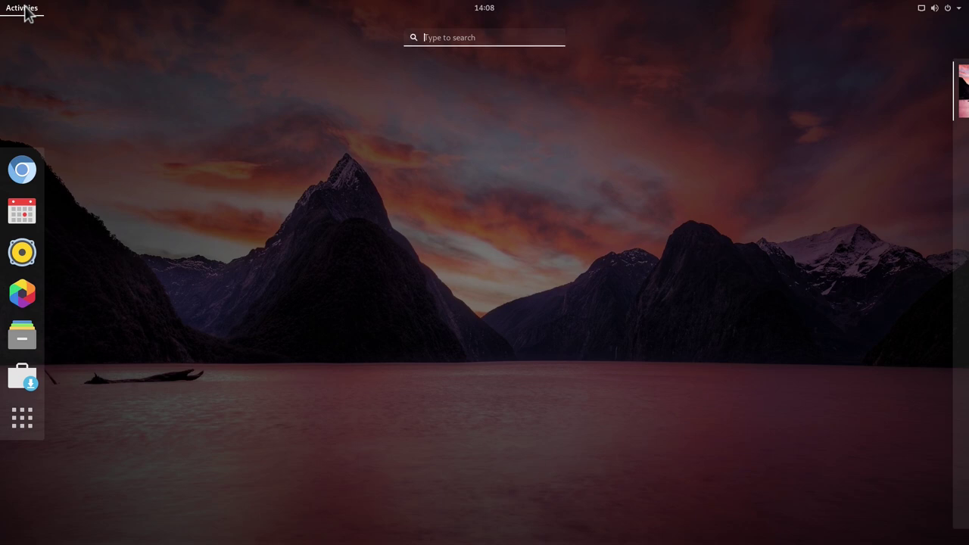
{"action": "type", "text": "ext"}
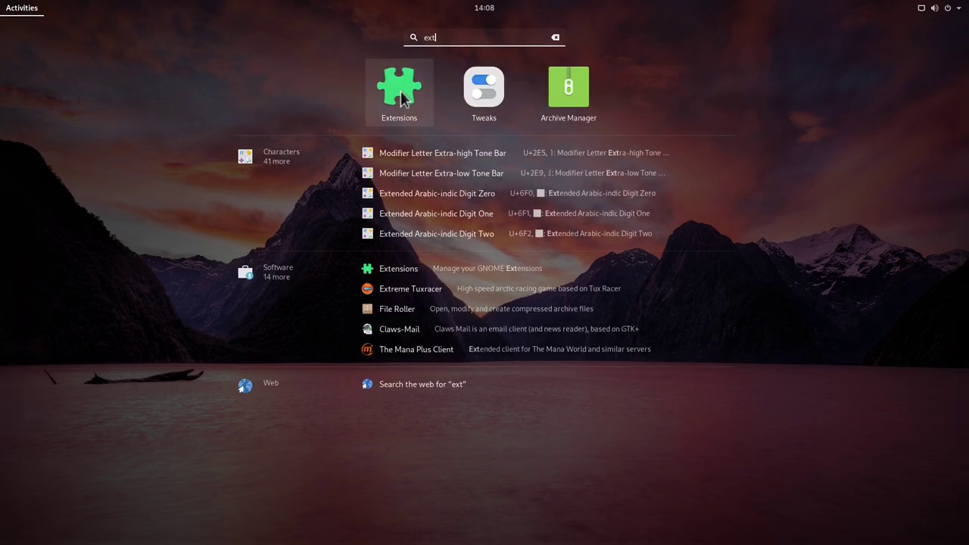
{"action": "left_click", "coordinate": [404, 99]}
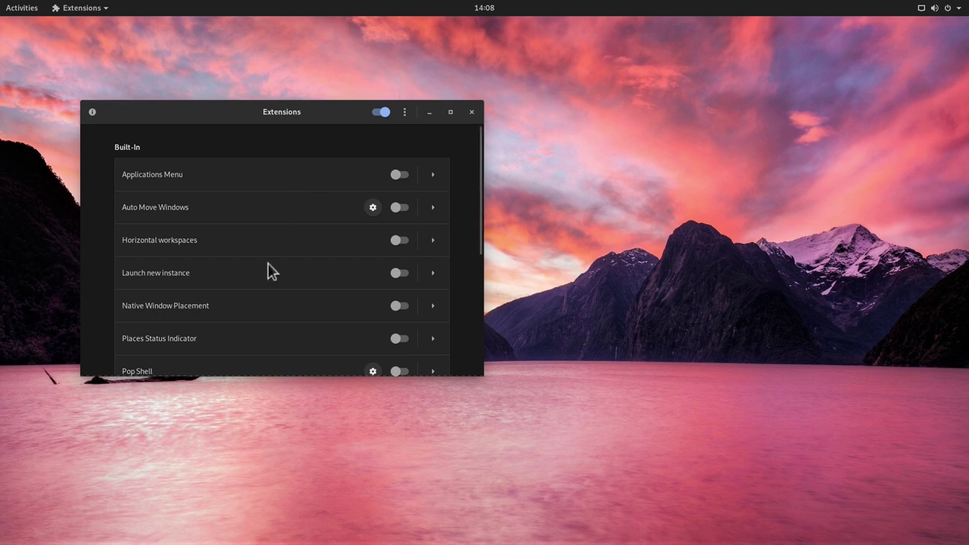
{"action": "scroll", "coordinate": [270, 271], "scroll_direction": "down", "scroll_amount": 1}
{"action": "scroll", "coordinate": [269, 271], "scroll_direction": "down", "scroll_amount": 1}
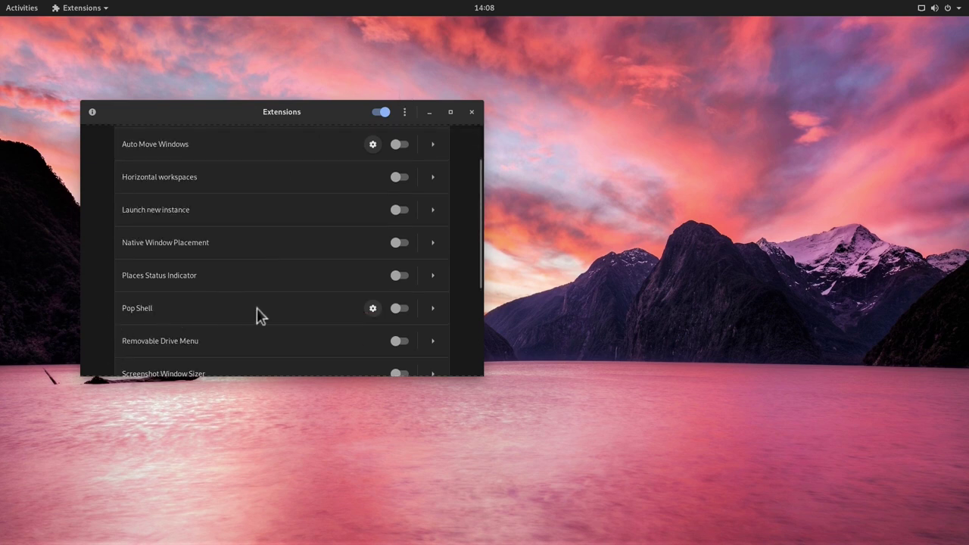
{"action": "left_click", "coordinate": [394, 311]}
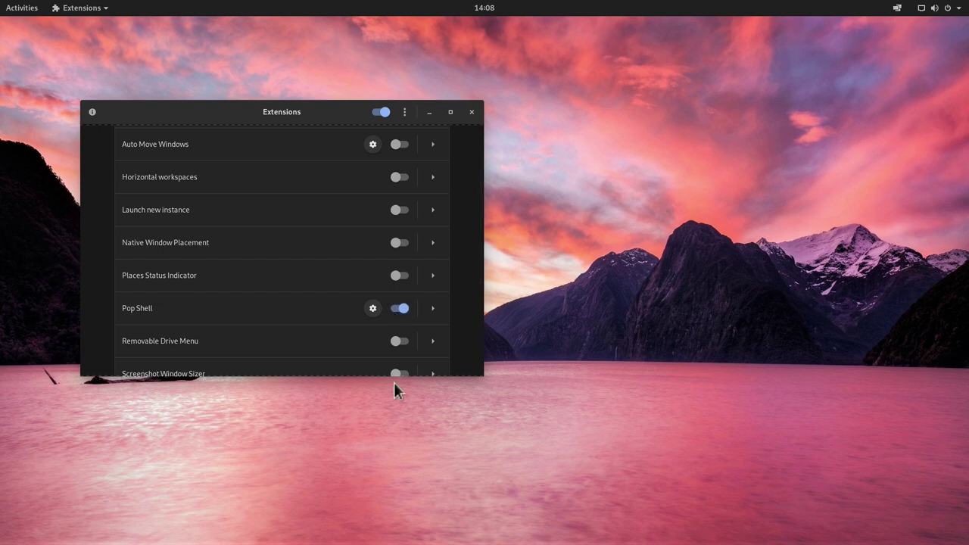
{"action": "left_click", "coordinate": [372, 309]}
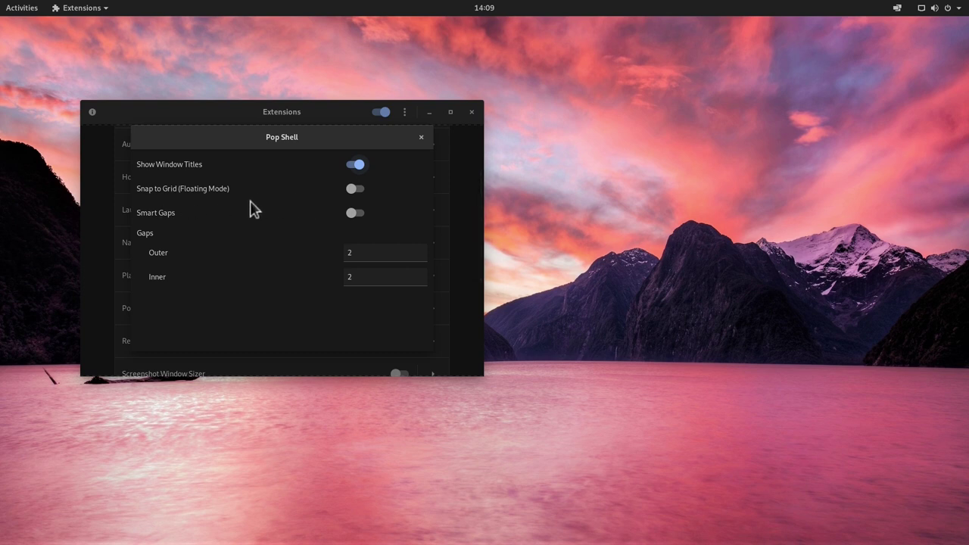
Enable Snap to Grid (Floating Mode) and Smart Gaps for Pop Shell, and close its settings and the Extensions app
{"action": "left_click", "coordinate": [353, 188]}
{"action": "left_click", "coordinate": [357, 214]}
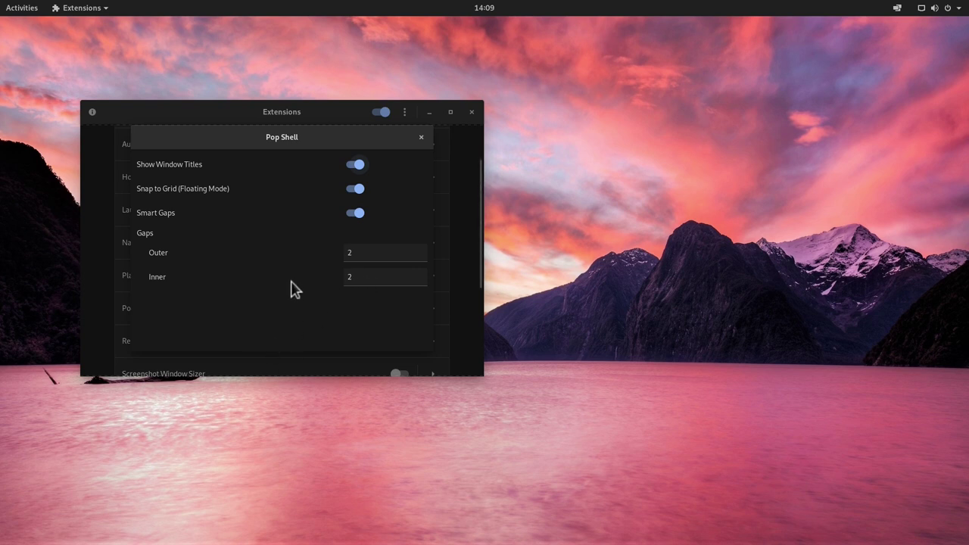
{"action": "left_click", "coordinate": [422, 139]}
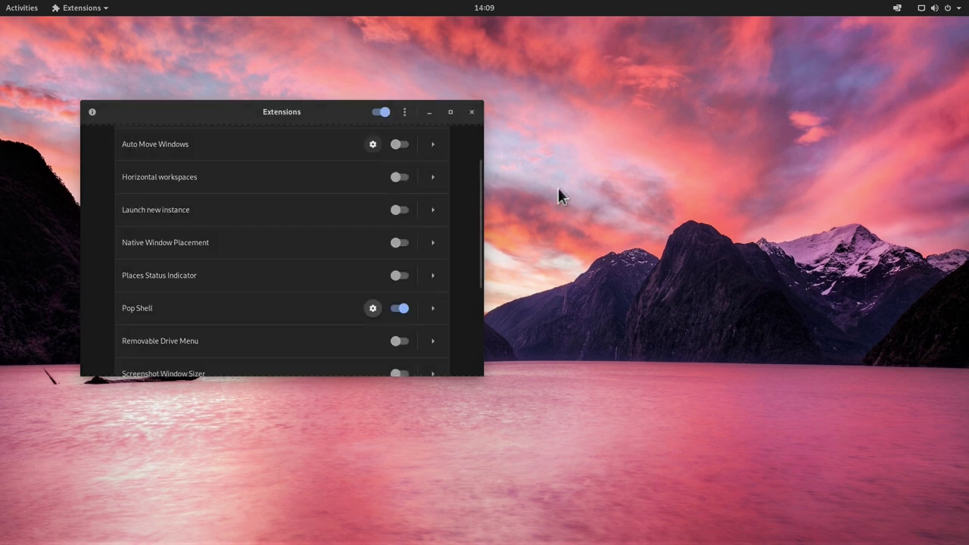
{"action": "left_click", "coordinate": [473, 112]}
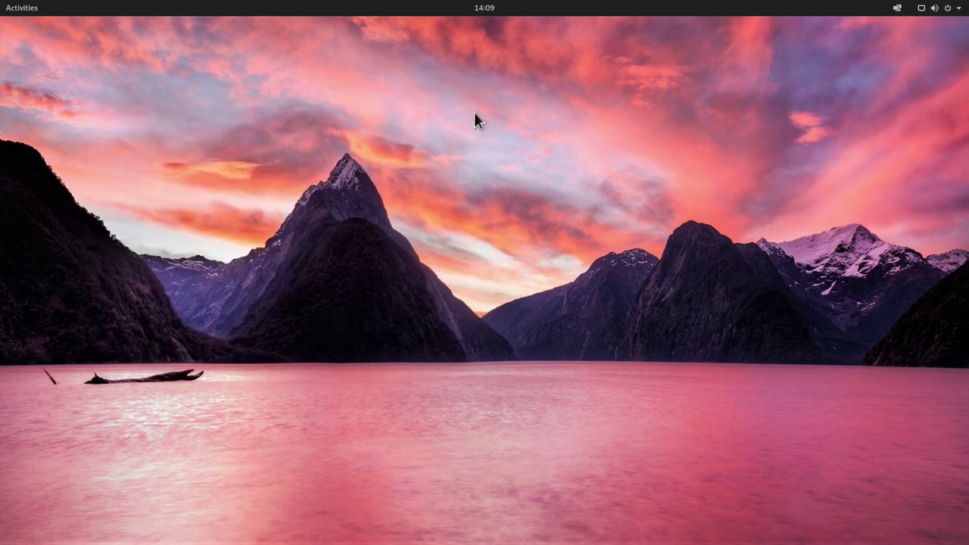
Launch Terminal, Chromium and Files so that three application windows are open on the same workspace
{"action": "left_click", "coordinate": [26, 14]}
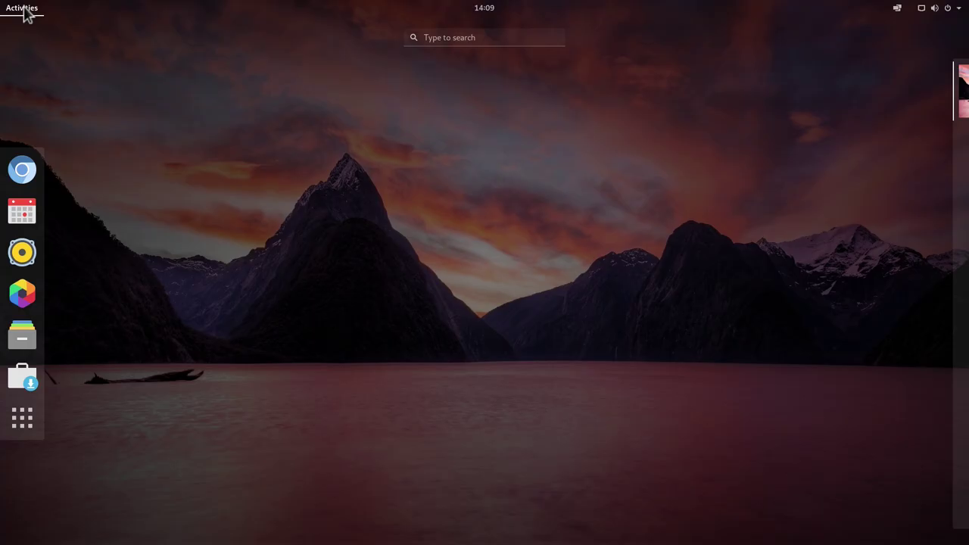
{"action": "type", "text": "ter"}
{"action": "left_click", "coordinate": [463, 106]}
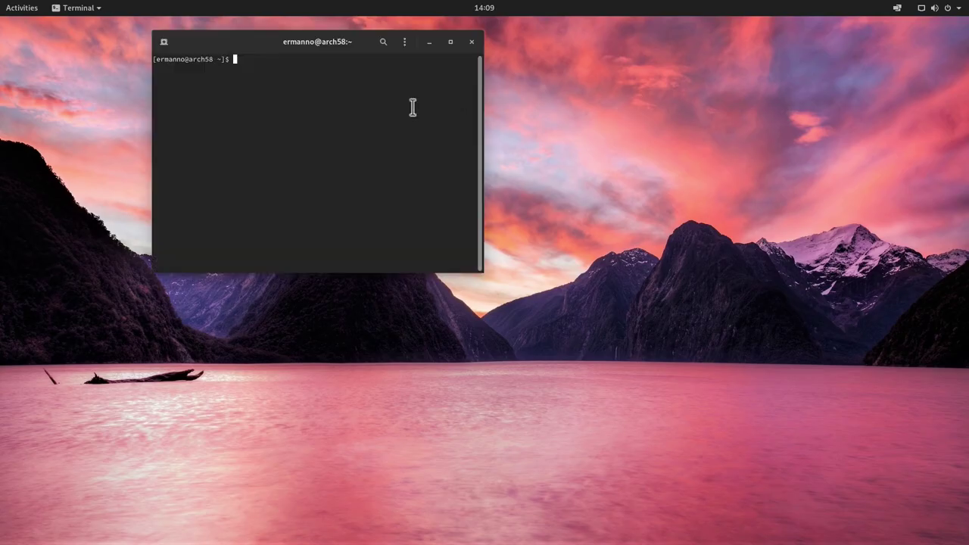
{"action": "left_click", "coordinate": [19, 8]}
{"action": "left_click", "coordinate": [22, 151]}
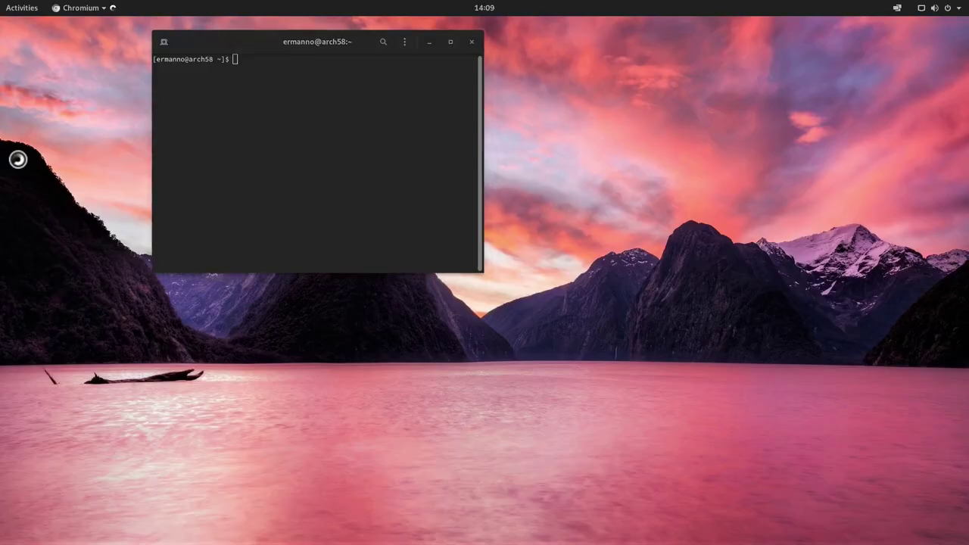
{"action": "left_click", "coordinate": [17, 8]}
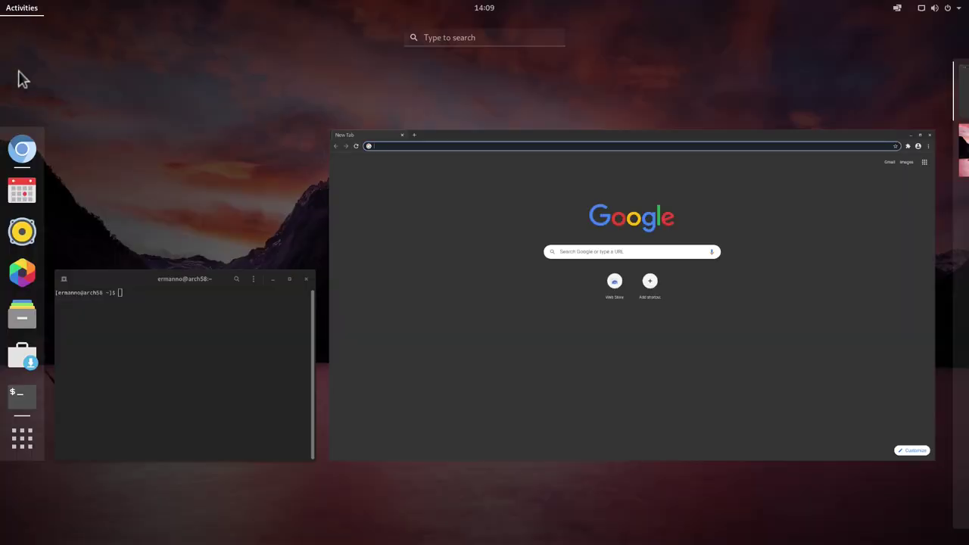
{"action": "left_click", "coordinate": [18, 324]}
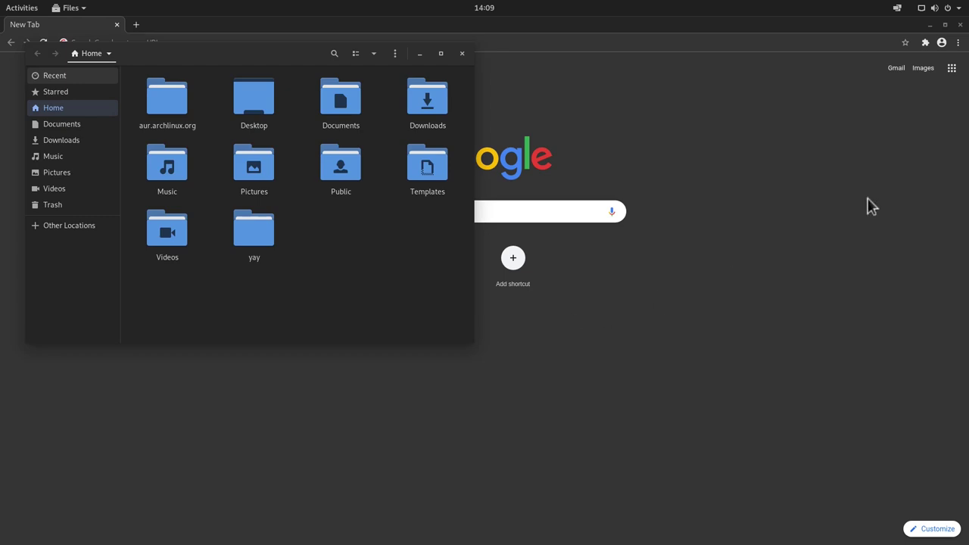
Turn on Pop Shell's Tile Windows option and, after trying gaps of 4, set the gaps to 1
{"action": "left_click", "coordinate": [896, 12]}
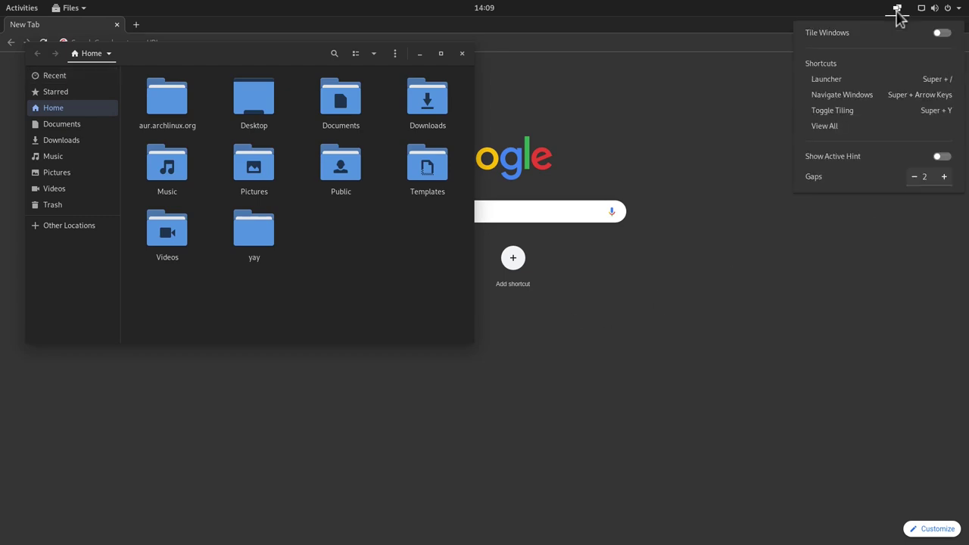
{"action": "left_click", "coordinate": [941, 36]}
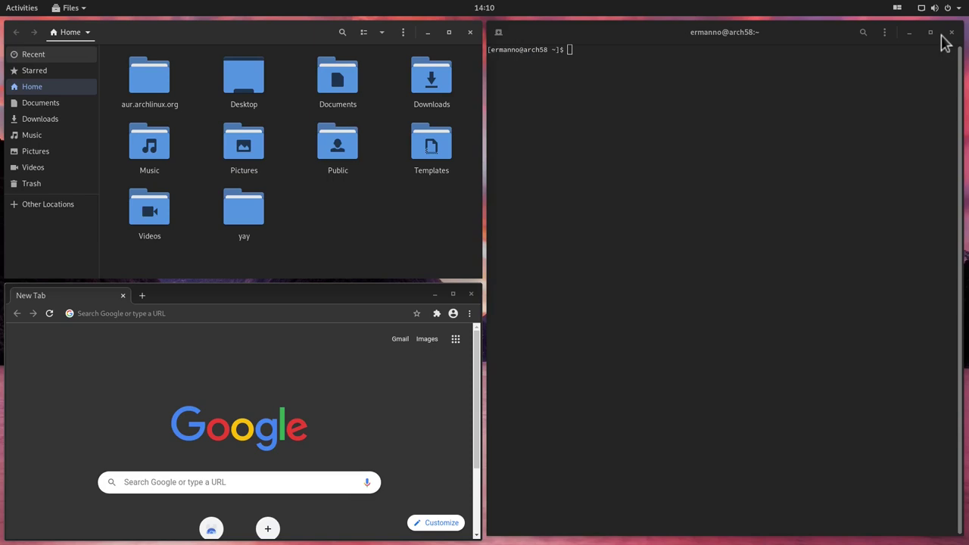
{"action": "left_click", "coordinate": [897, 12]}
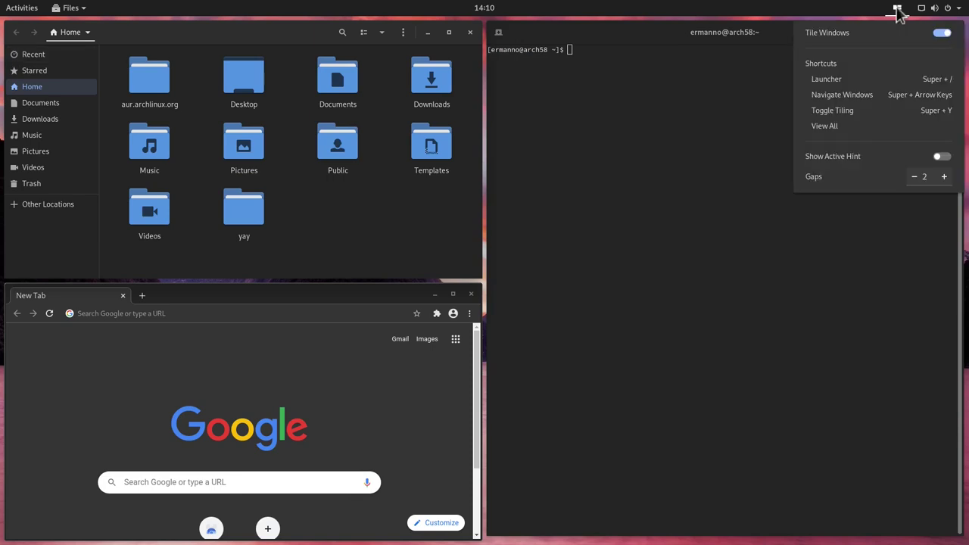
{"action": "left_click", "coordinate": [944, 177]}
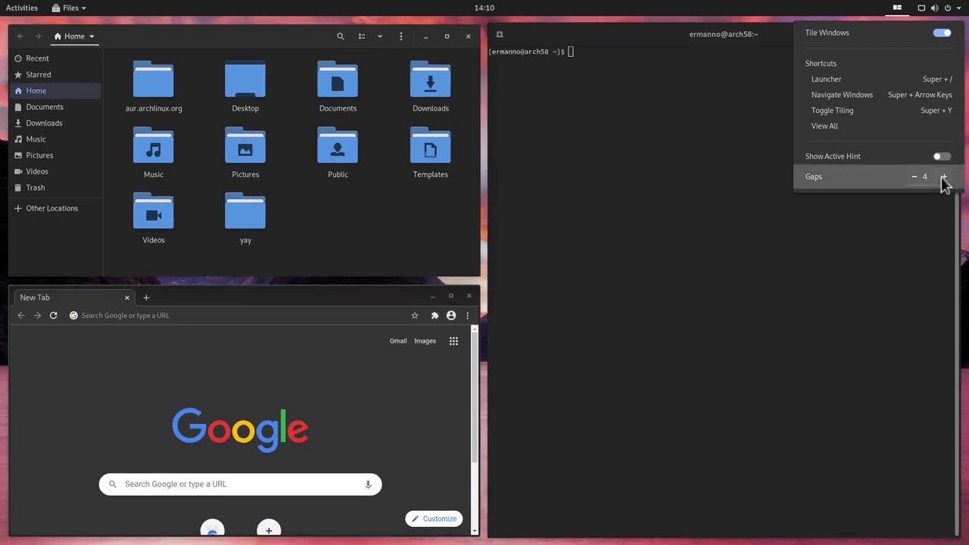
{"action": "left_click", "coordinate": [944, 177]}
{"action": "left_click", "coordinate": [913, 176]}
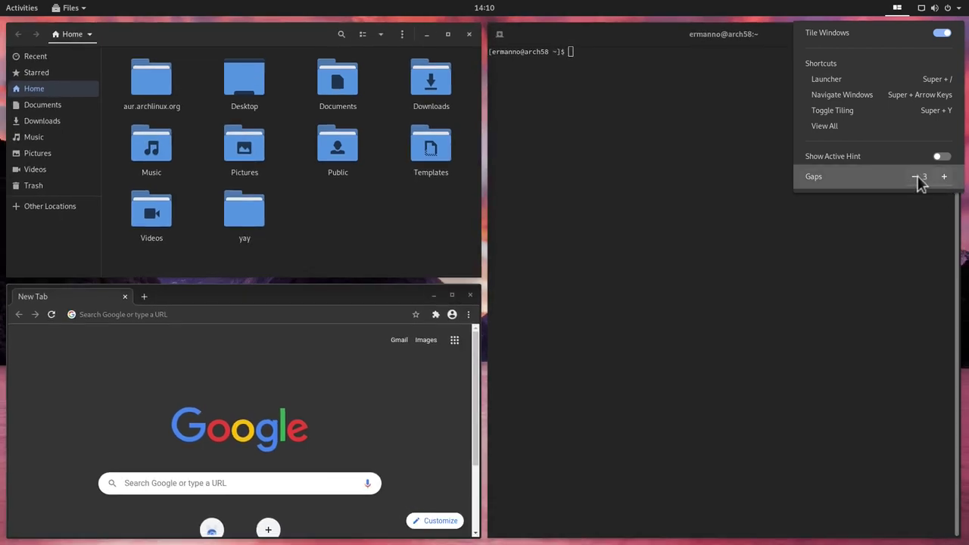
{"action": "left_click", "coordinate": [914, 176]}
{"action": "left_click", "coordinate": [913, 177]}
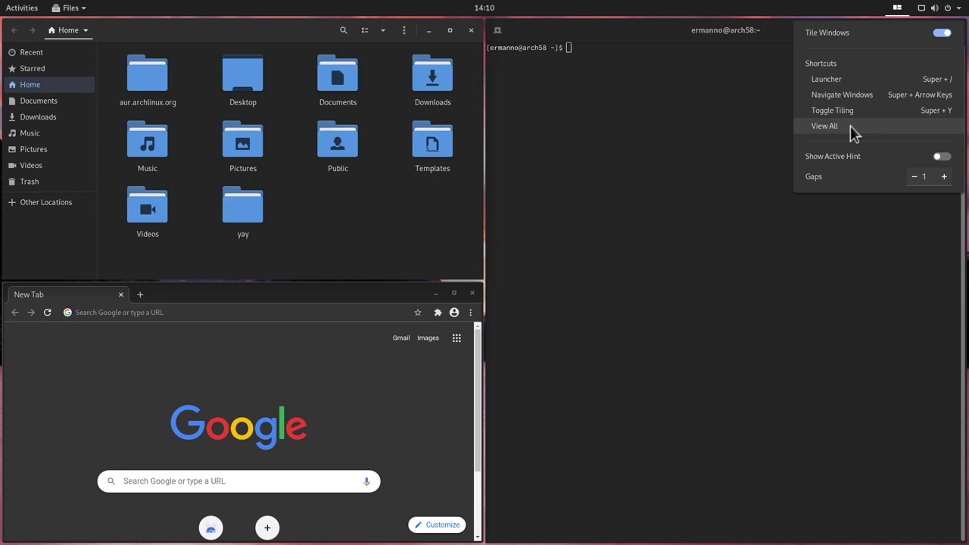
Review the full list of Pop Shell keyboard shortcuts and close it
{"action": "left_click", "coordinate": [829, 127]}
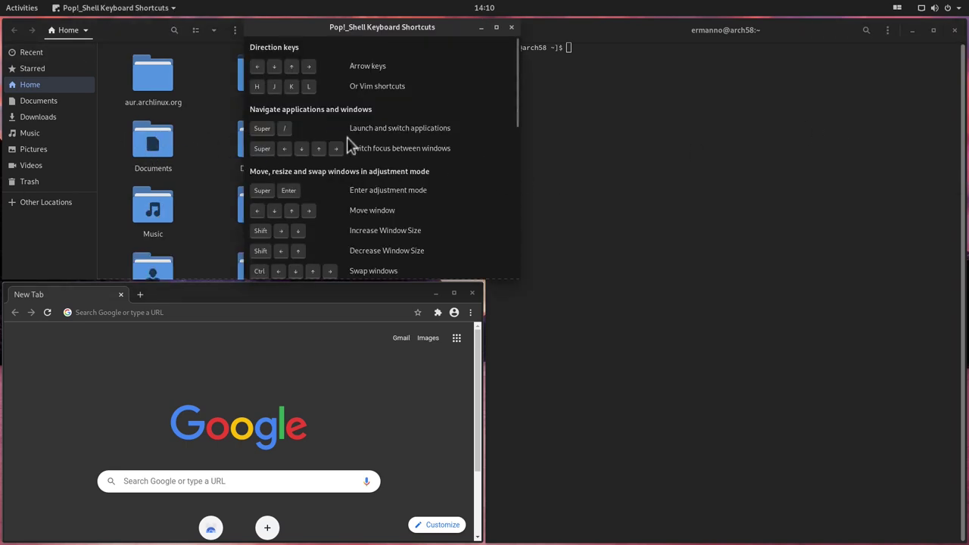
{"action": "scroll", "coordinate": [349, 145], "scroll_direction": "down", "scroll_amount": 5}
{"action": "scroll", "coordinate": [350, 146], "scroll_direction": "up", "scroll_amount": 5}
{"action": "left_click", "coordinate": [511, 28]}
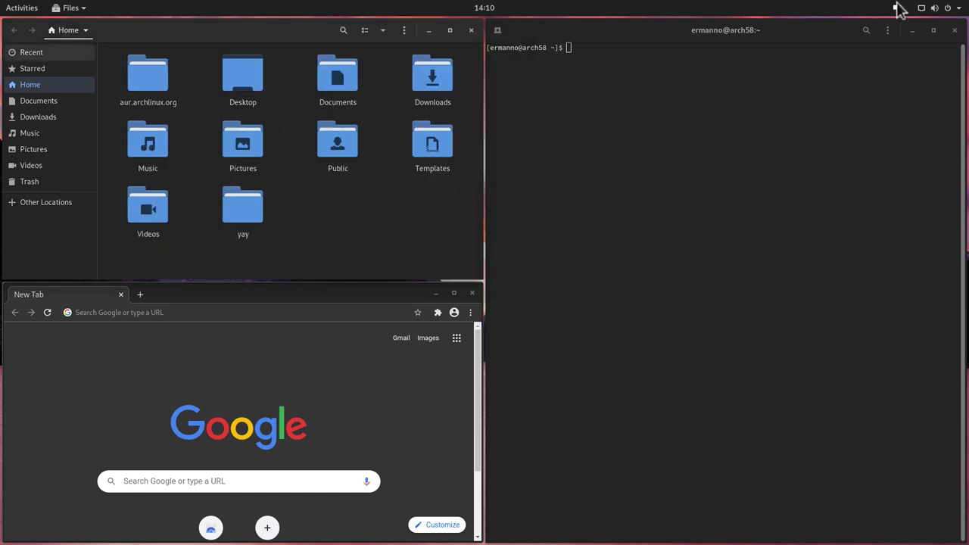
Turn off Pop Shell's window tiling and close the Terminal, Files and Chromium windows
{"action": "left_click", "coordinate": [897, 7]}
{"action": "left_click", "coordinate": [941, 37]}
{"action": "left_click", "coordinate": [955, 30]}
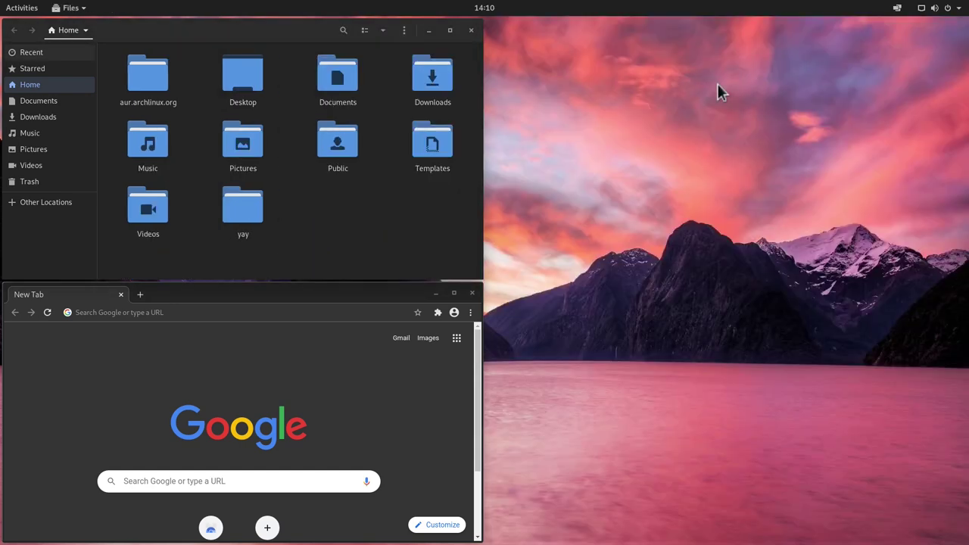
{"action": "key", "text": "super+q"}
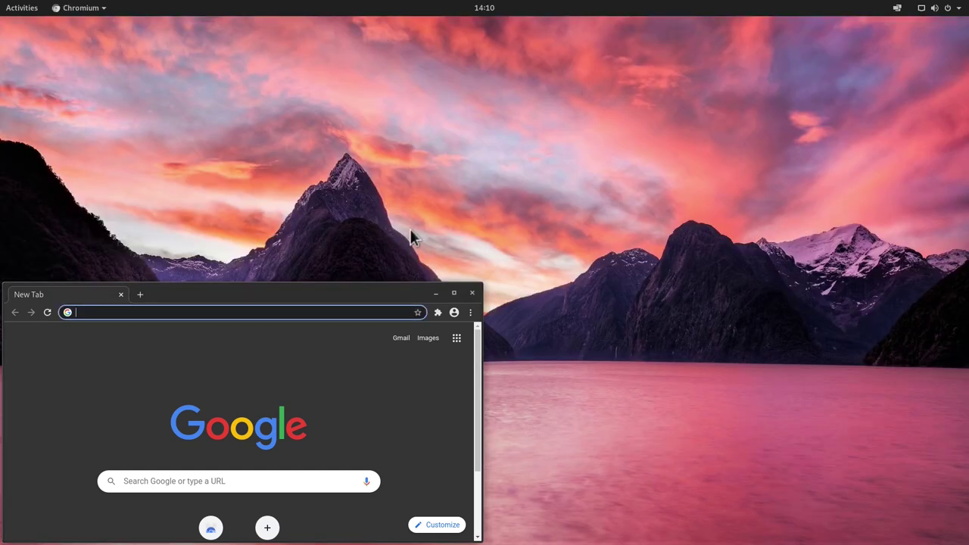
{"action": "key", "text": "super+q"}
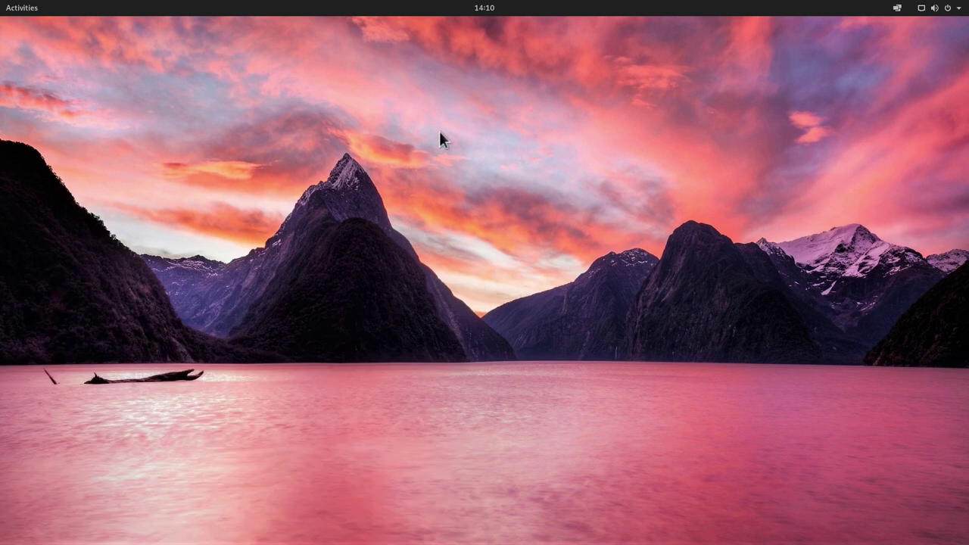